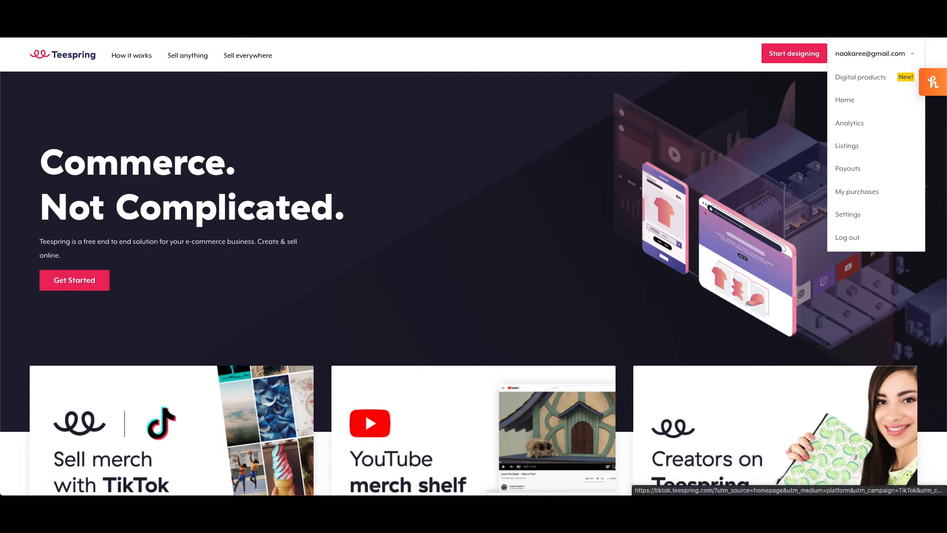
scroll(198, 383, down, 4)
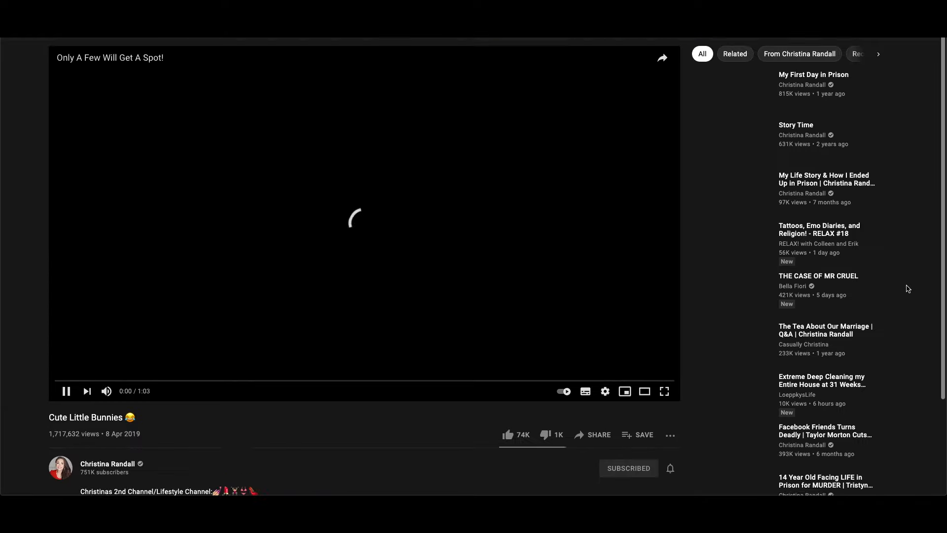
scroll(908, 290, down, 4)
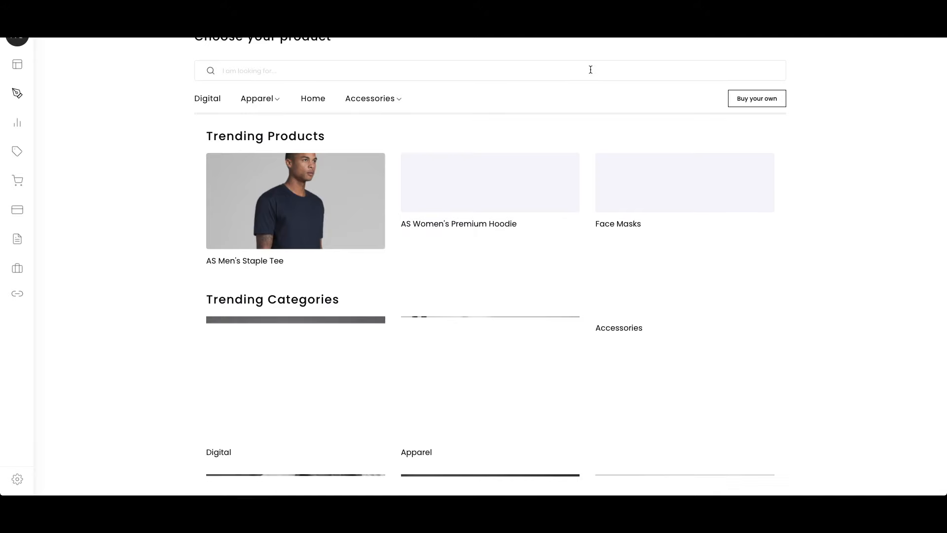
Dismiss the NFT announcement covering the product catalogue.
scroll(590, 70, down, 1)
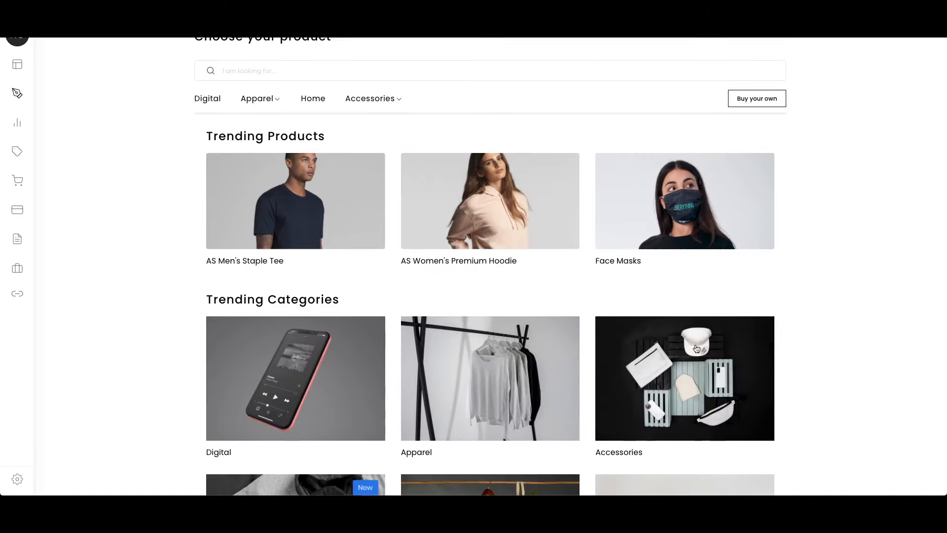
mouse_move(853, 476)
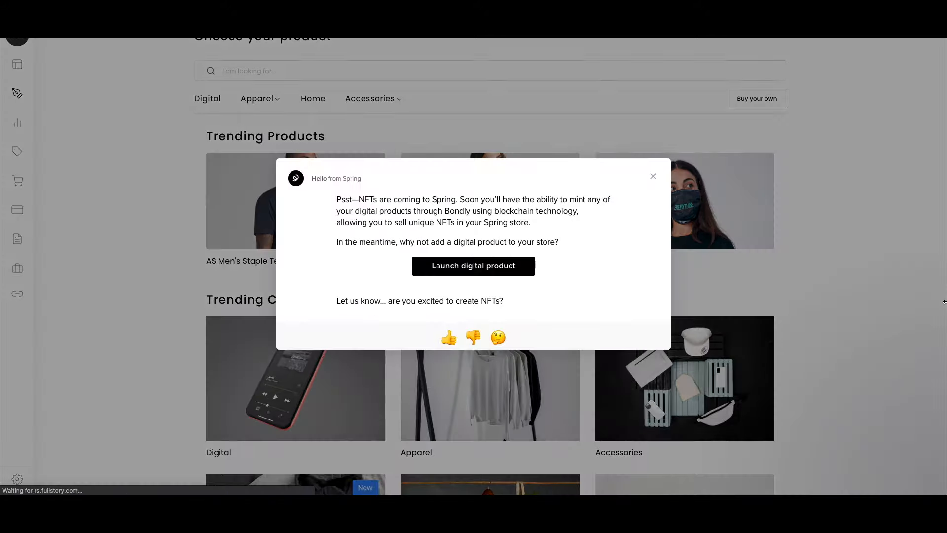
click(660, 177)
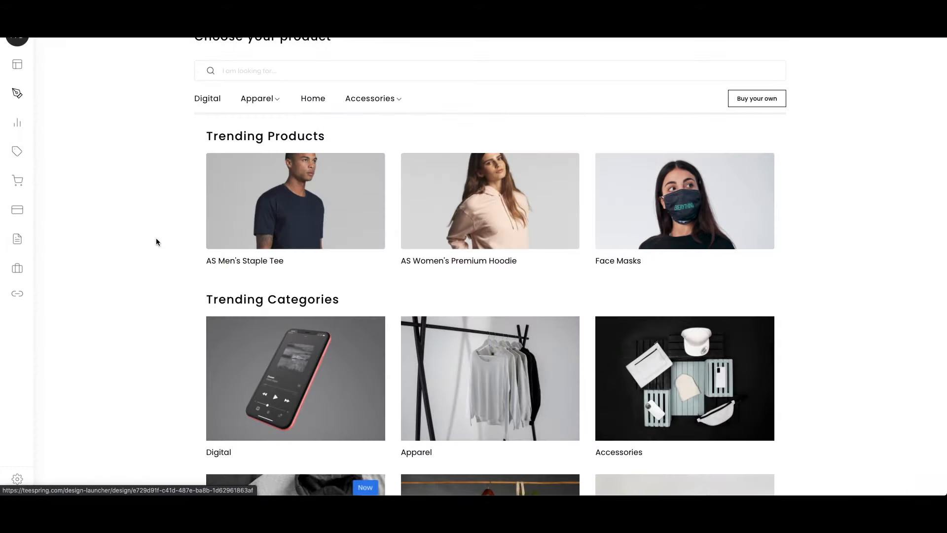
Look through the catalogue's trending categories and the range of digital products, such as e-books, courses, music and templates.
scroll(157, 238, down, 5)
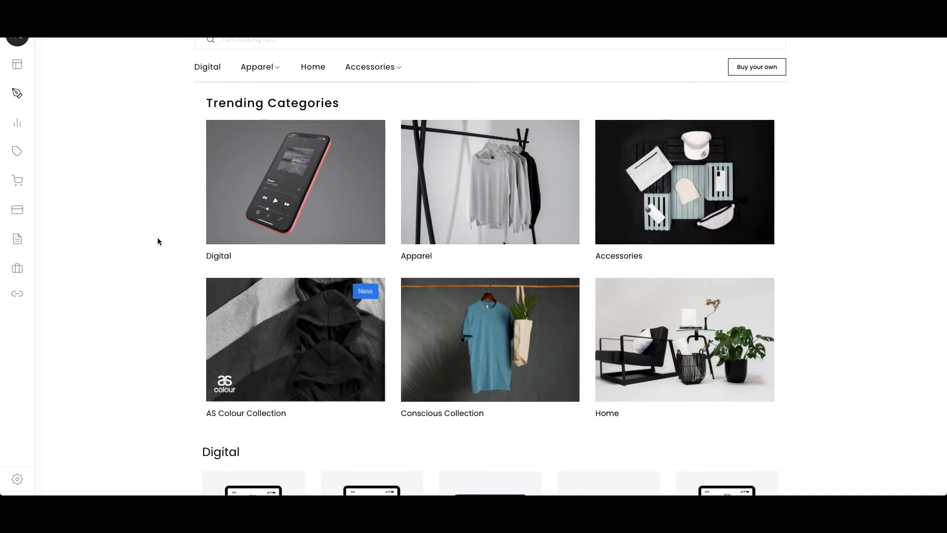
scroll(158, 241, down, 2)
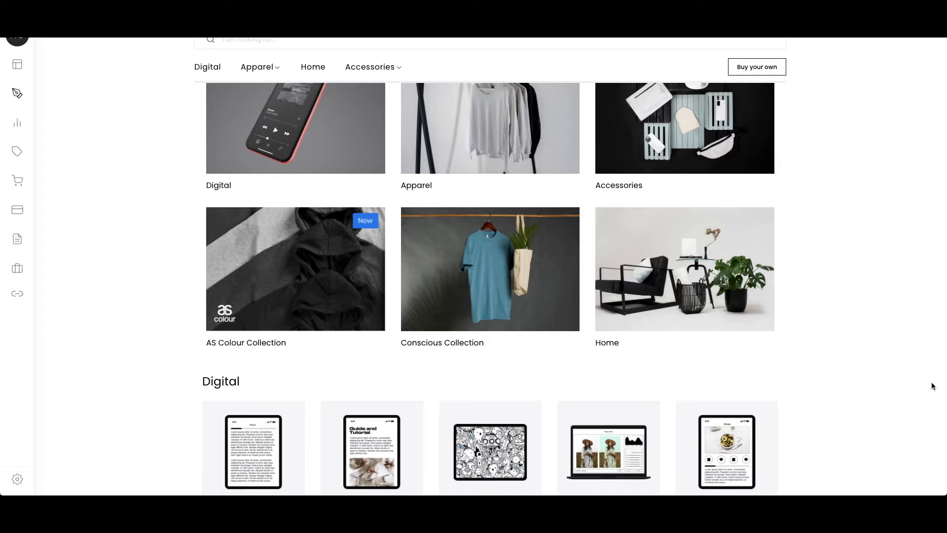
scroll(928, 385, down, 5)
scroll(894, 381, down, 4)
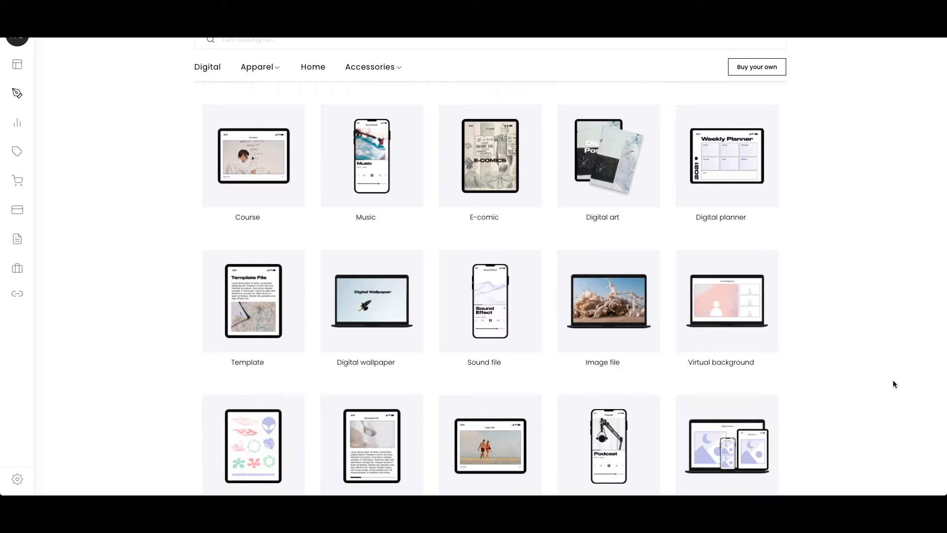
scroll(893, 381, up, 5)
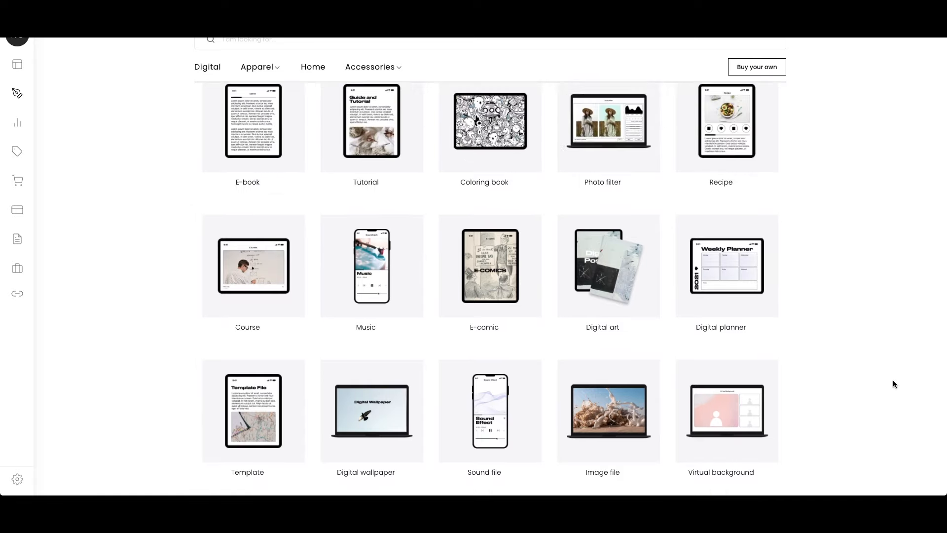
scroll(893, 381, up, 5)
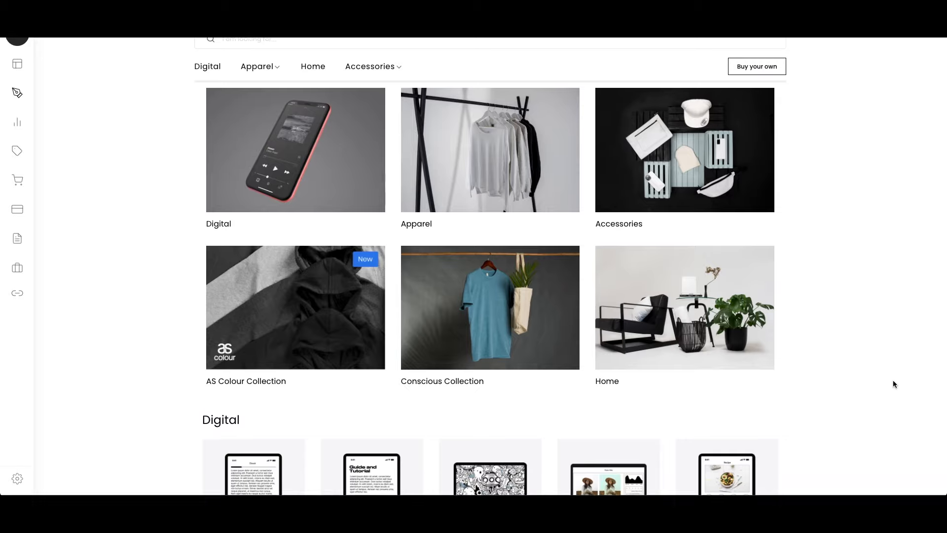
scroll(894, 381, down, 4)
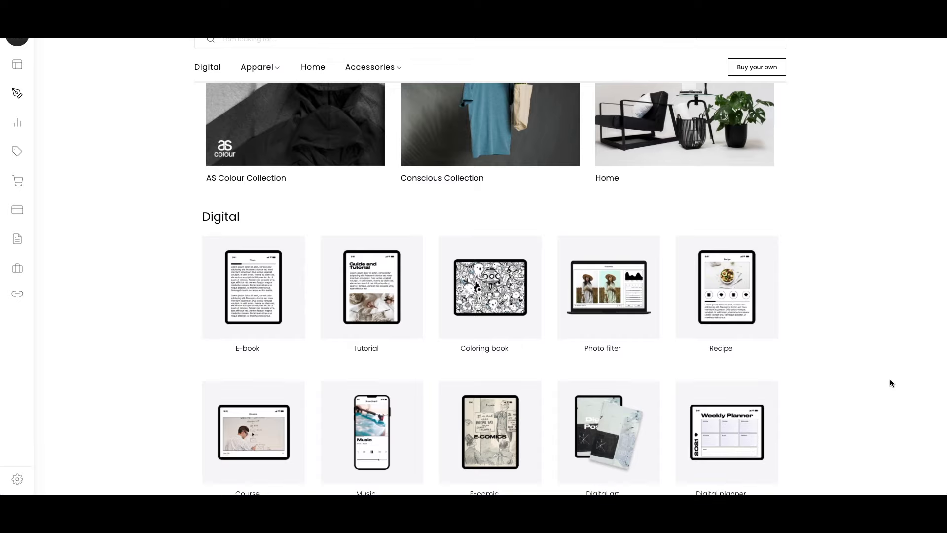
scroll(889, 379, down, 1)
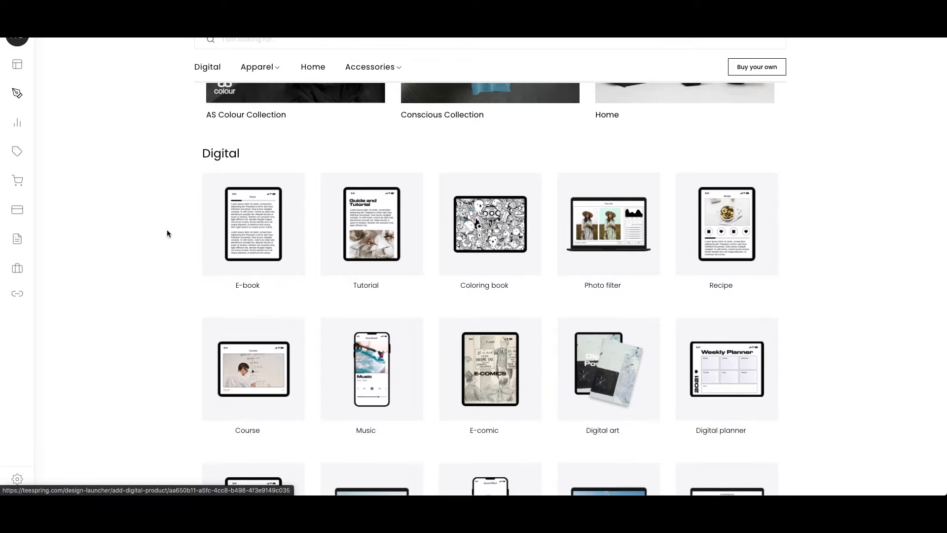
scroll(166, 230, down, 3)
mouse_move(241, 226)
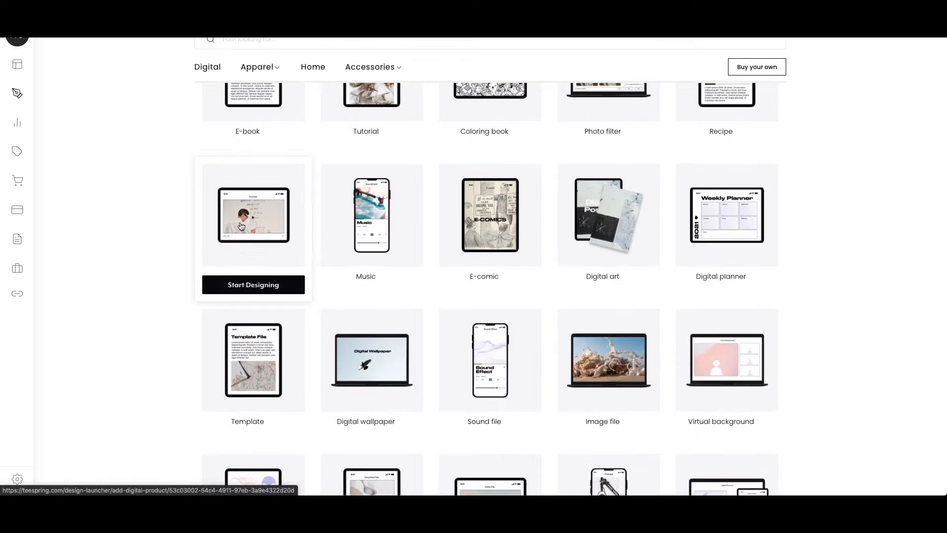
scroll(875, 332, down, 4)
scroll(877, 326, down, 5)
scroll(879, 325, down, 1)
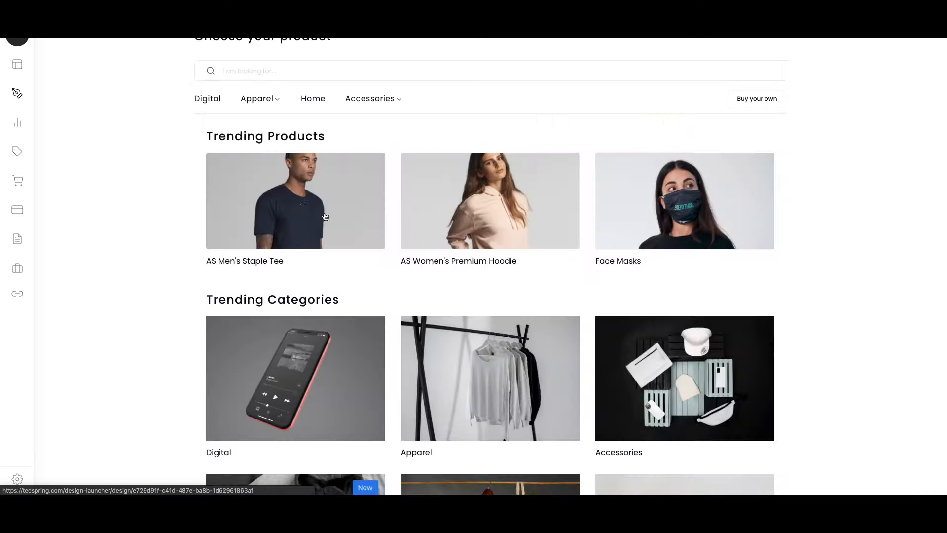
Start designing the AS Men's Staple Tee and add Coral to the background colors on offer.
click(244, 203)
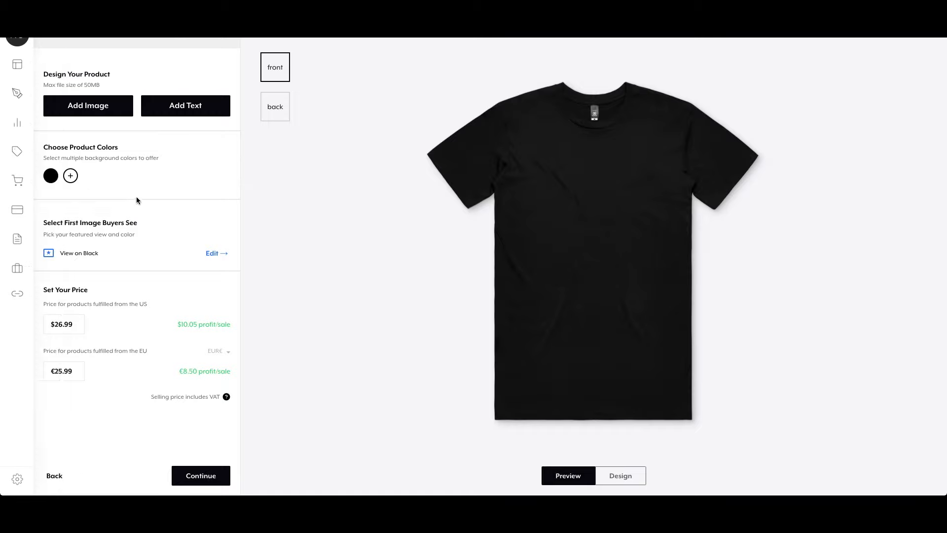
click(70, 176)
click(124, 98)
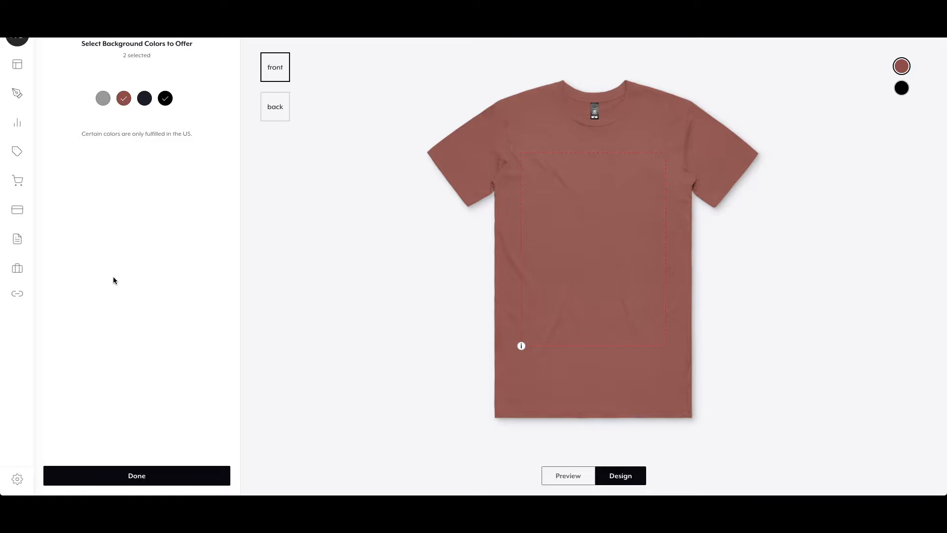
click(184, 475)
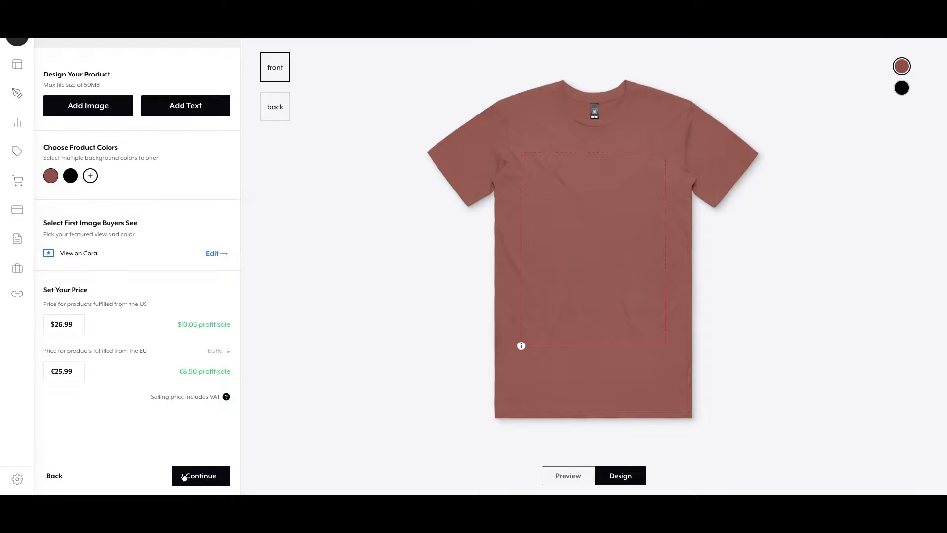
Add the dark navy and Athletic Heather background colors to the tee's offered colors.
click(89, 176)
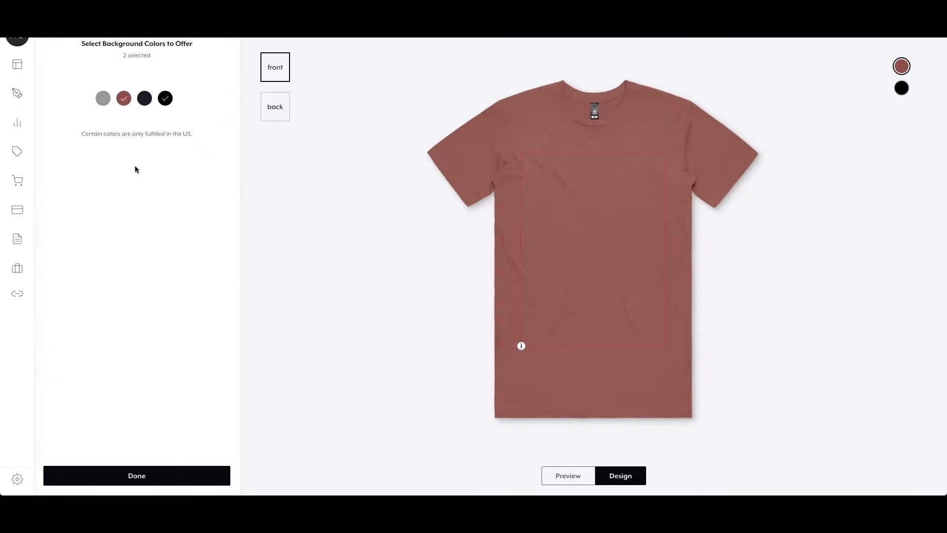
click(145, 100)
click(103, 102)
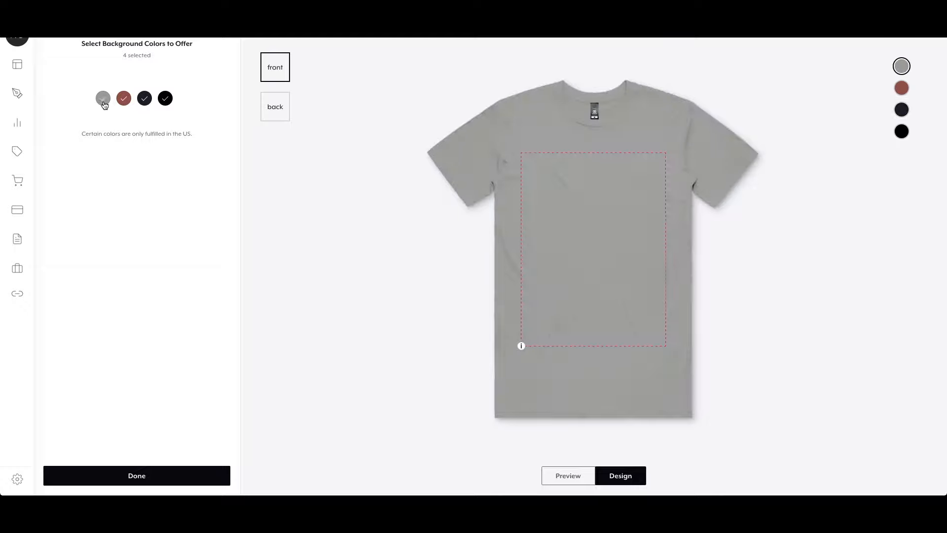
click(152, 483)
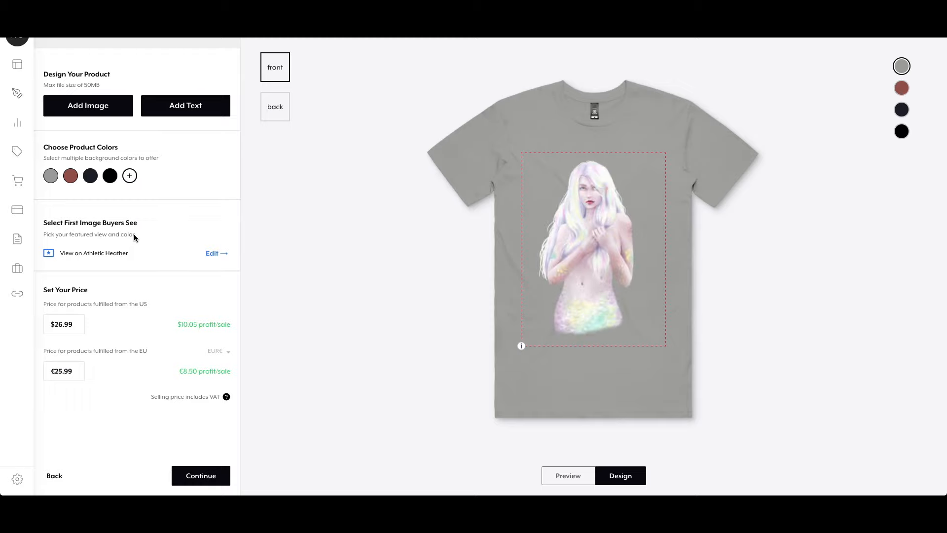
Shrink the mermaid artwork on the shirt front to about half its width, keeping it in the print area's upper-left corner.
click(587, 262)
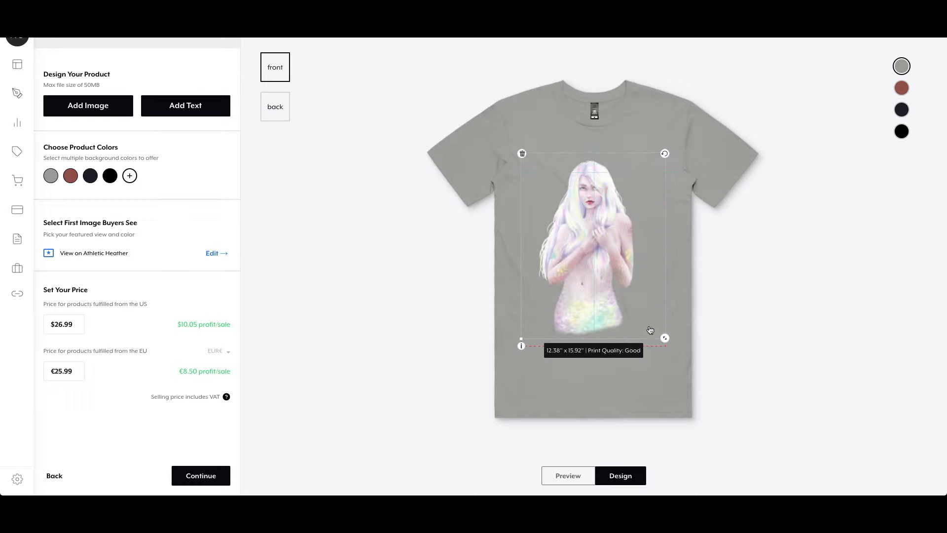
drag(663, 341, 598, 263)
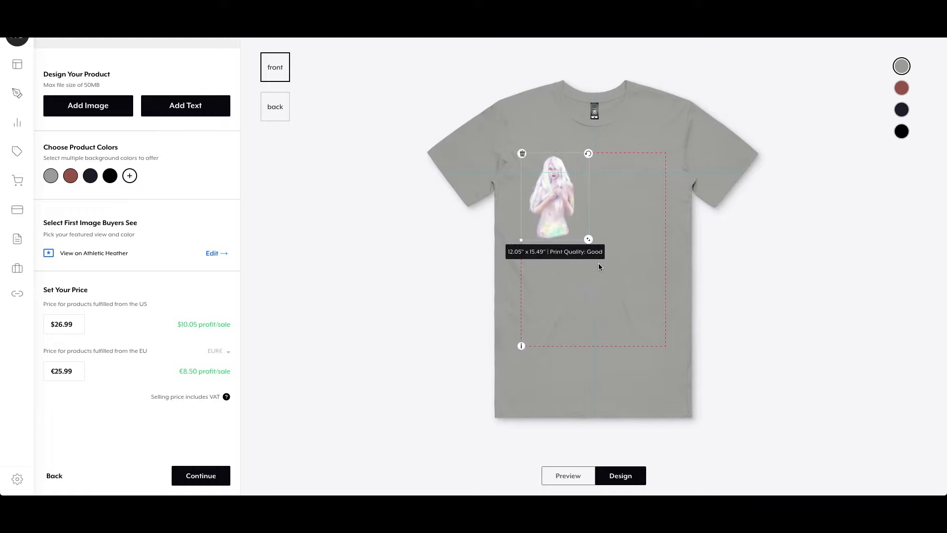
click(663, 202)
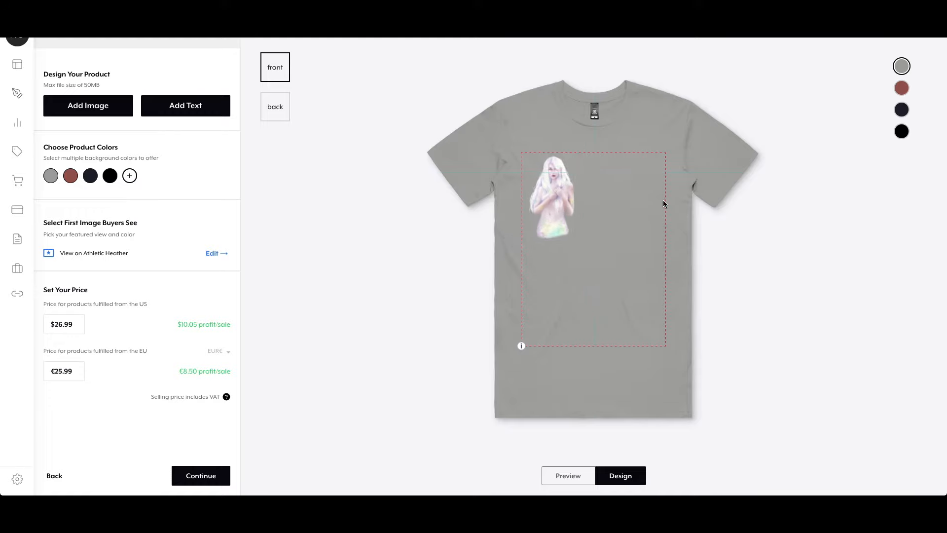
Switch to the back of the shirt and add the image Violet_Transparent.png to it.
click(276, 113)
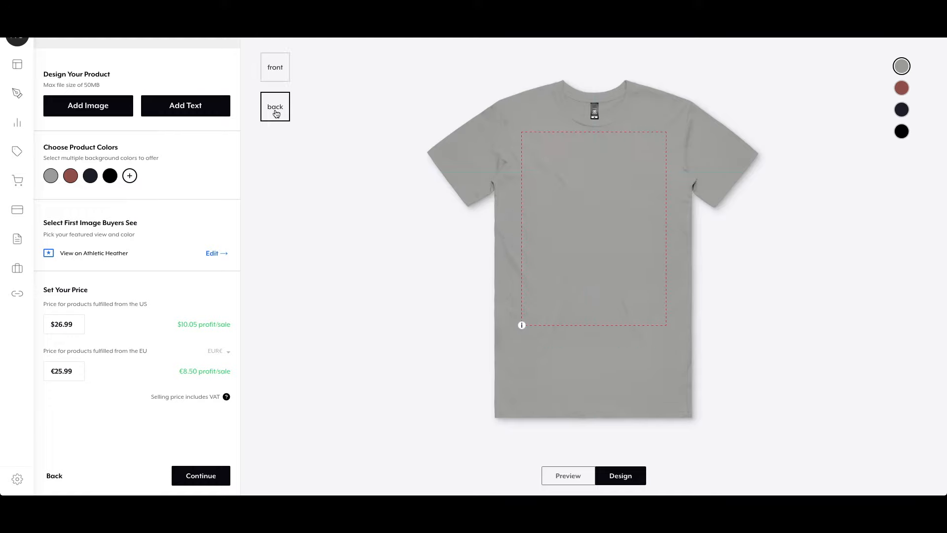
click(281, 78)
click(277, 105)
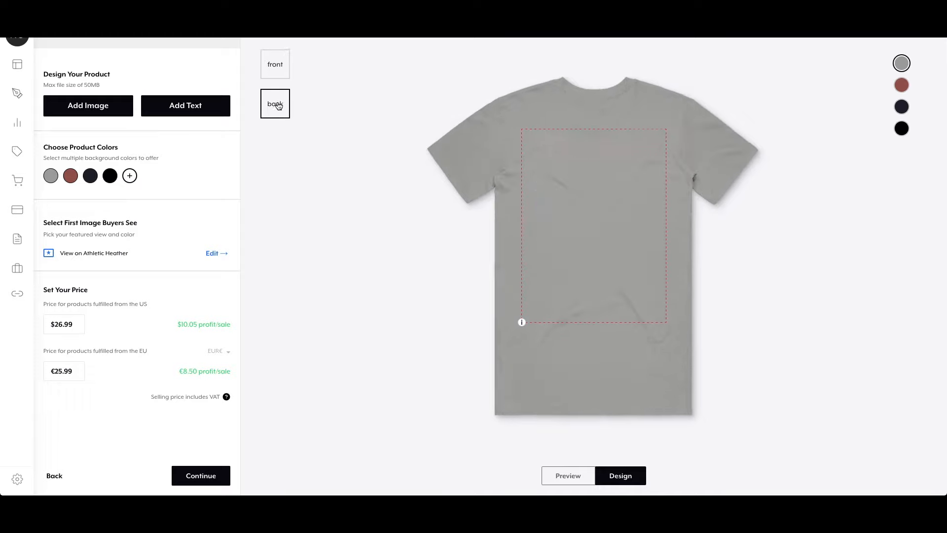
click(91, 114)
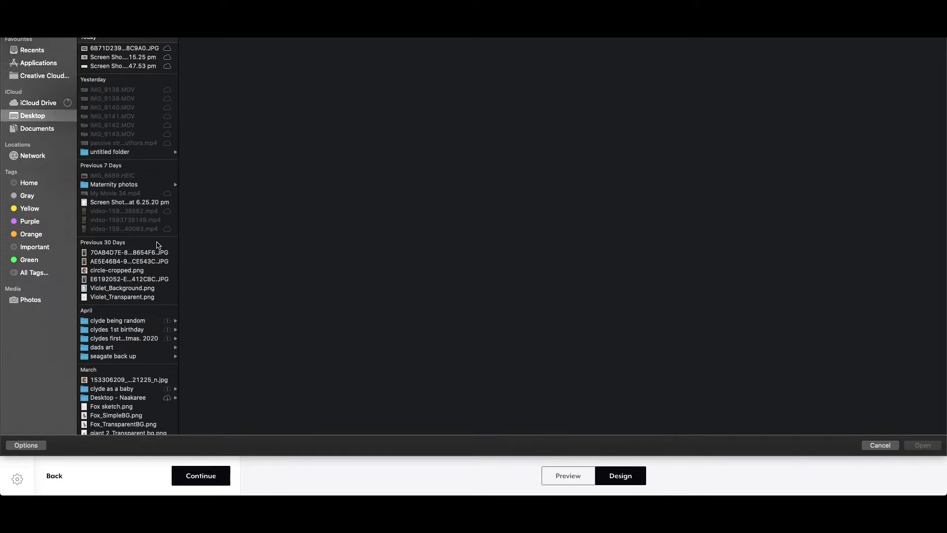
double_click(144, 298)
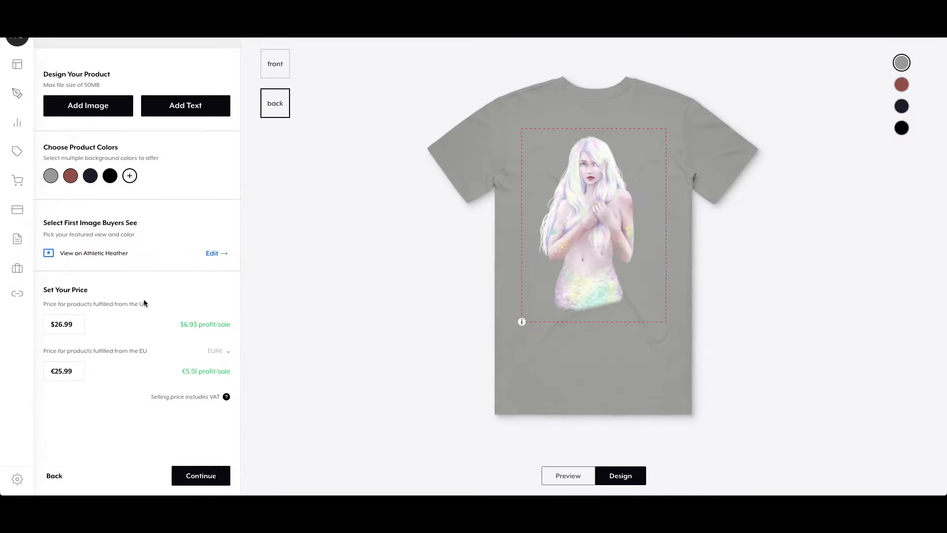
Resize the back artwork to about 10.22" x 13.14" and center it in the print area, dismissing the quit warning.
click(619, 225)
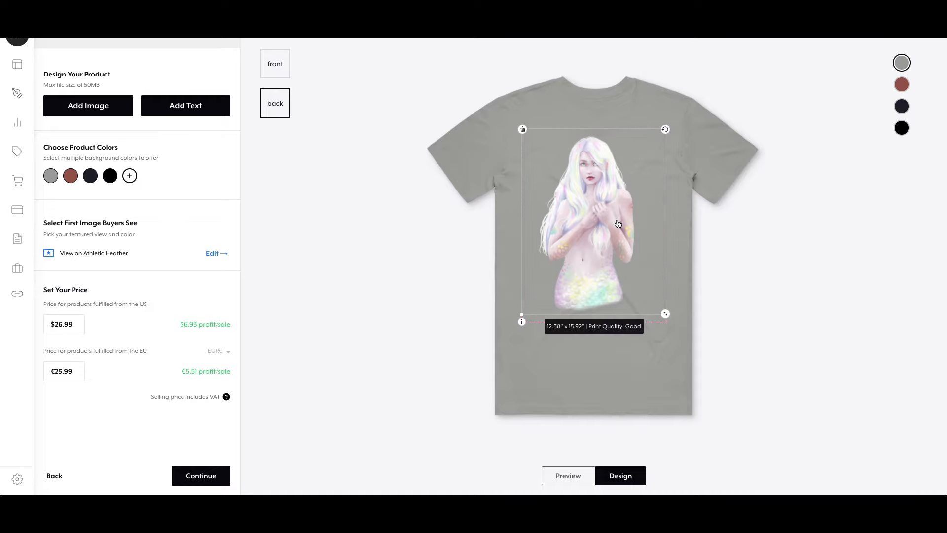
drag(669, 316, 643, 284)
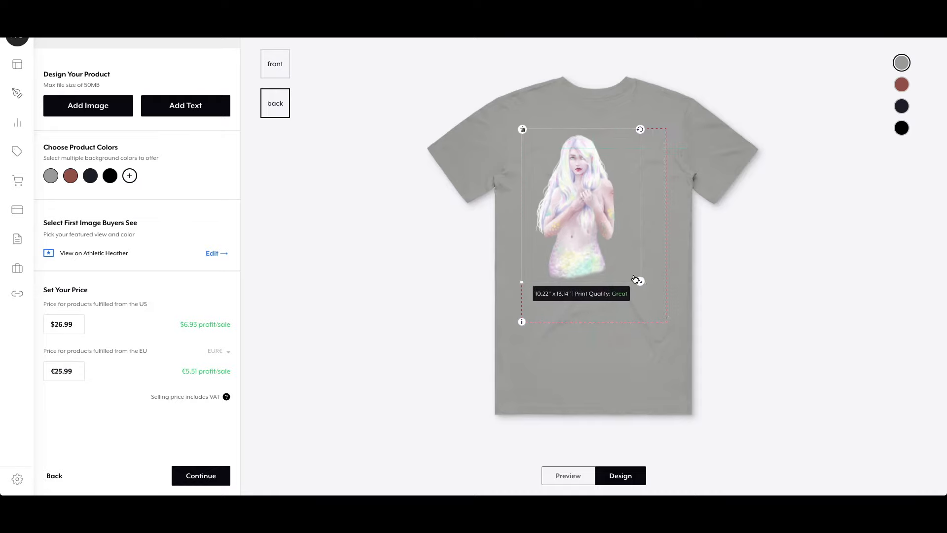
drag(593, 212, 608, 224)
click(794, 273)
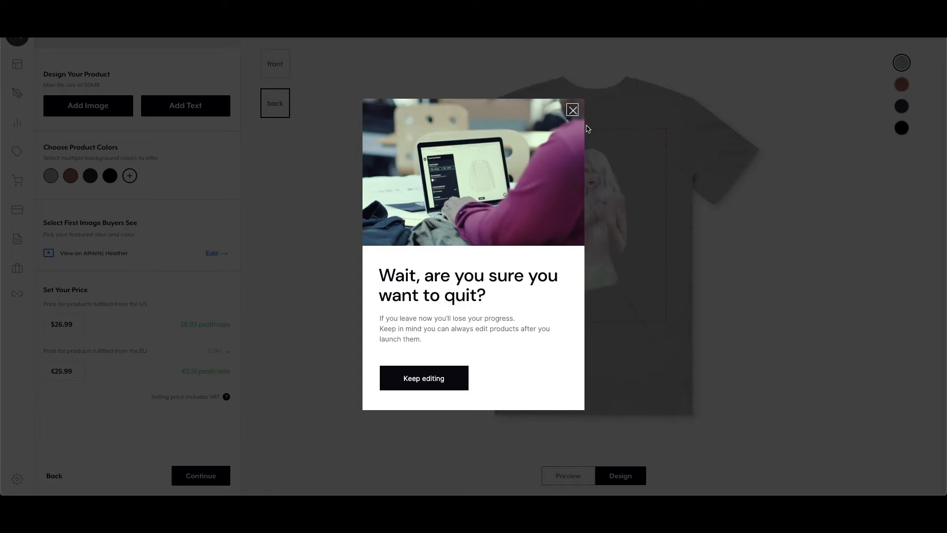
click(572, 110)
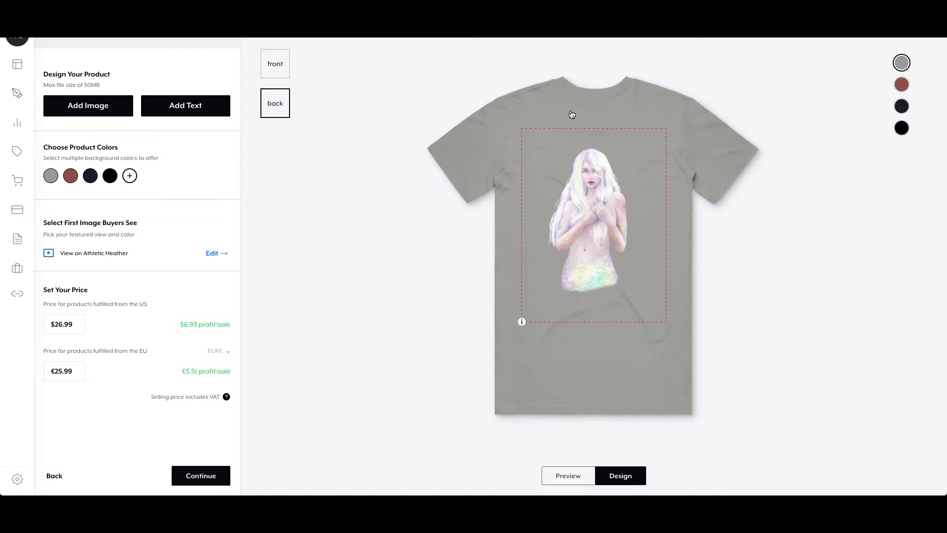
Return to the shirt front and view the design on the Coral, dark navy and Black shirts.
click(274, 73)
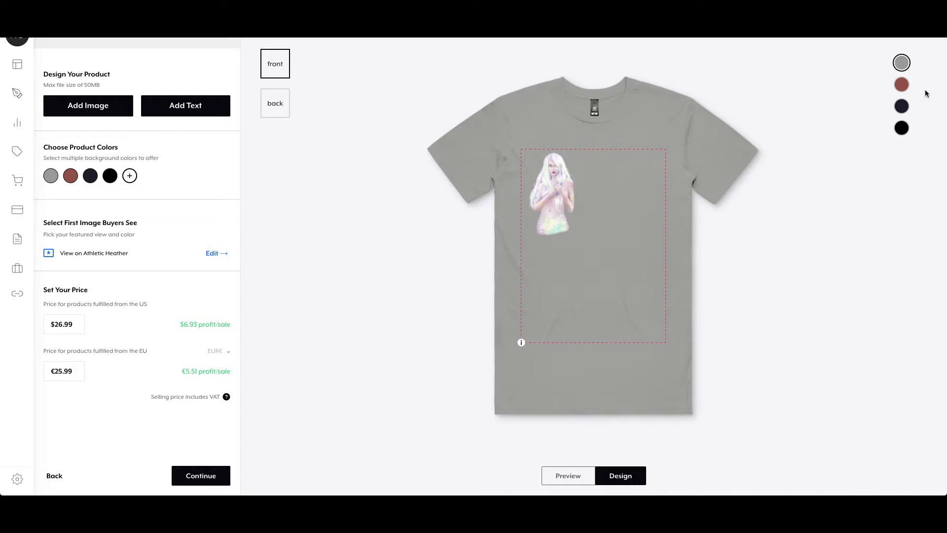
click(902, 87)
click(901, 107)
click(903, 129)
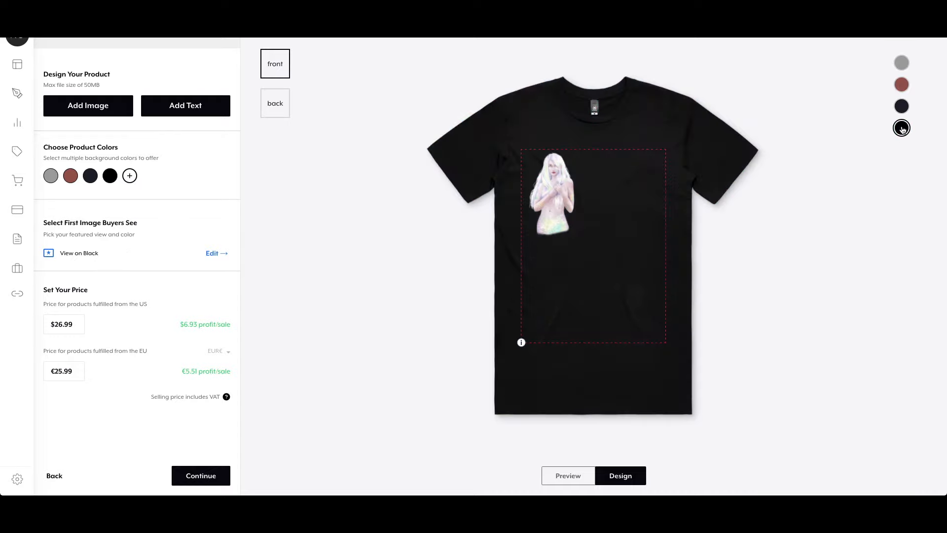
Set the price for products fulfilled from the US to $21.
double_click(68, 326)
click(155, 325)
drag(77, 325, 43, 326)
text(20)
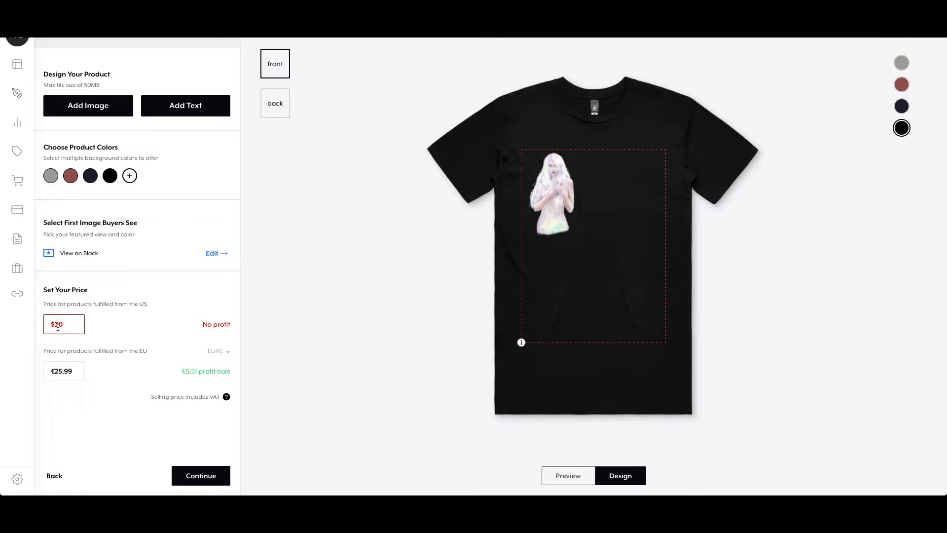
key(BackSpace)
text(1)
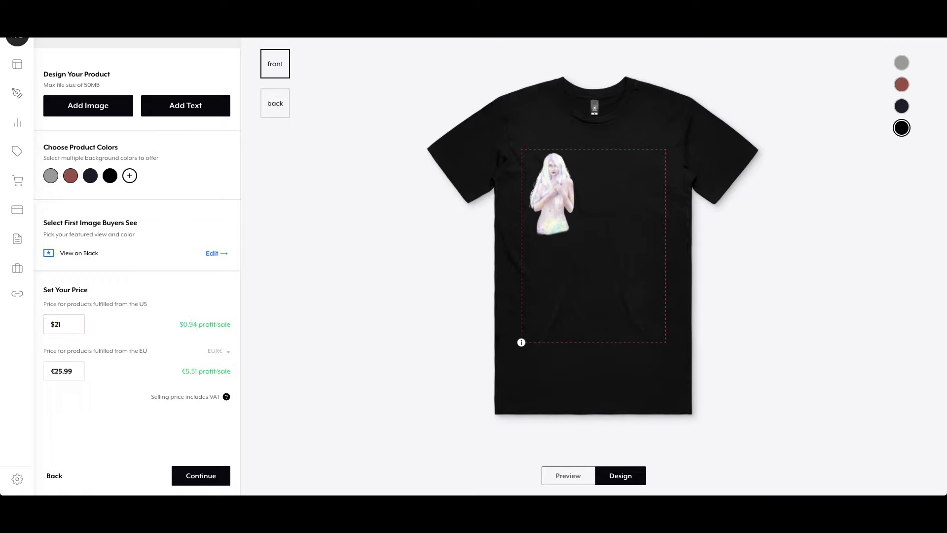
Set the price for products fulfilled from the US to $23 and continue to the additional product selection.
key(BackSpace)
text(2)
key(BackSpace)
text(3)
click(206, 477)
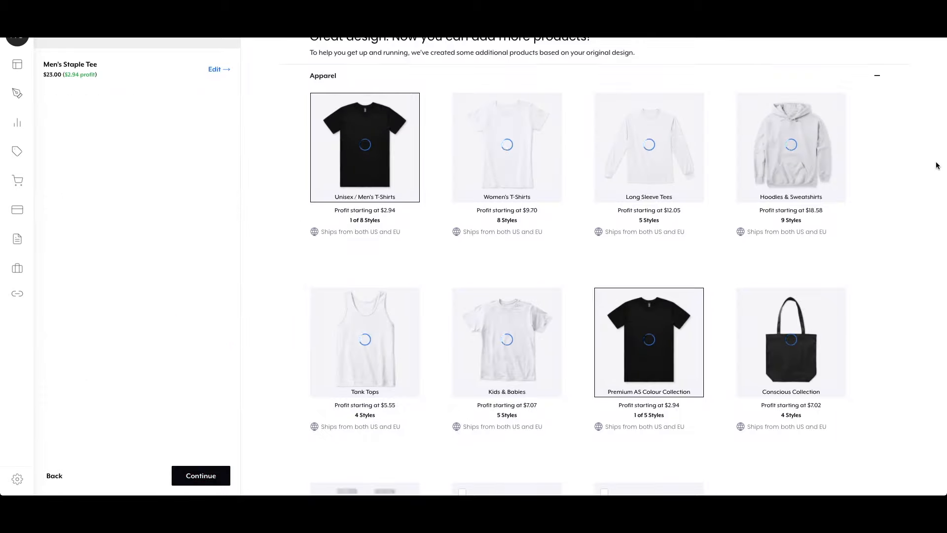
Look through the additional apparel, accessories and home products offered for the design.
scroll(937, 164, down, 1)
scroll(936, 164, down, 1)
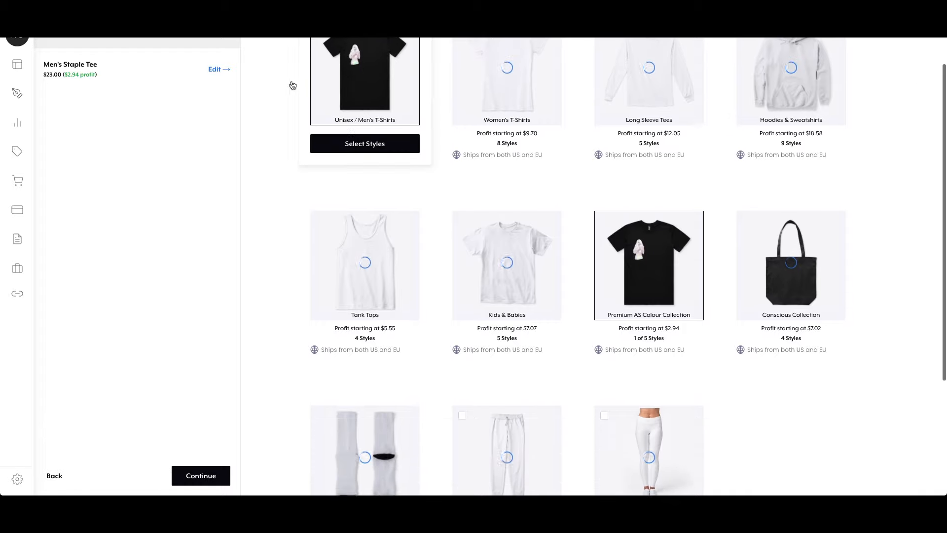
scroll(262, 246, up, 2)
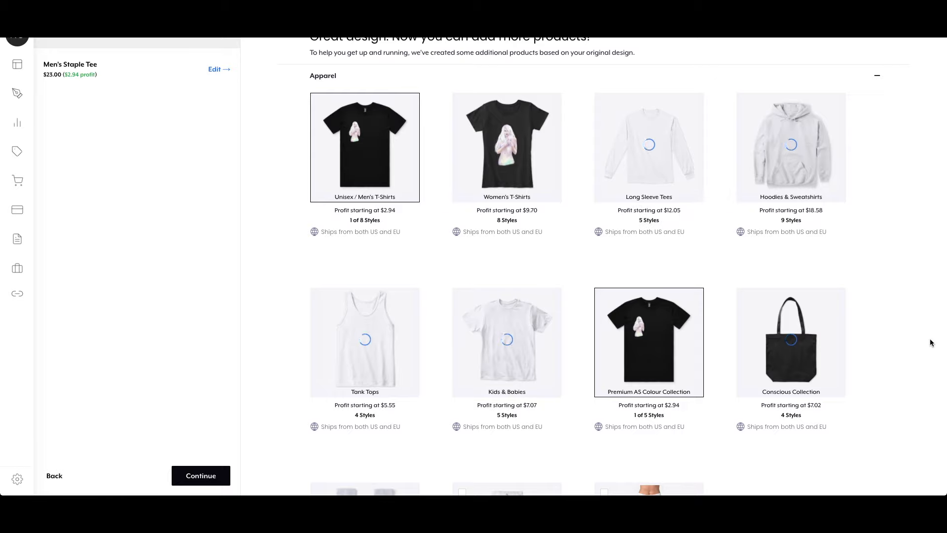
scroll(927, 340, down, 5)
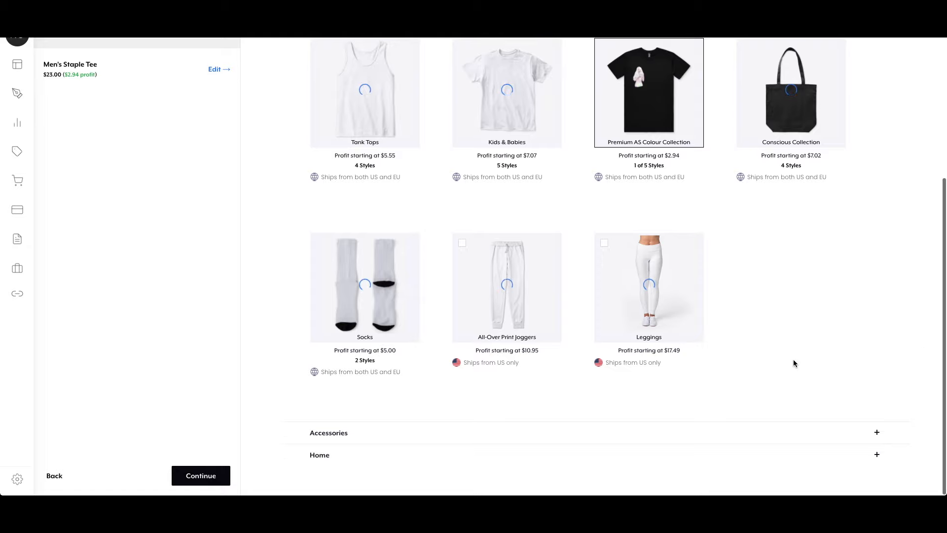
click(338, 443)
scroll(614, 404, down, 3)
scroll(640, 401, down, 4)
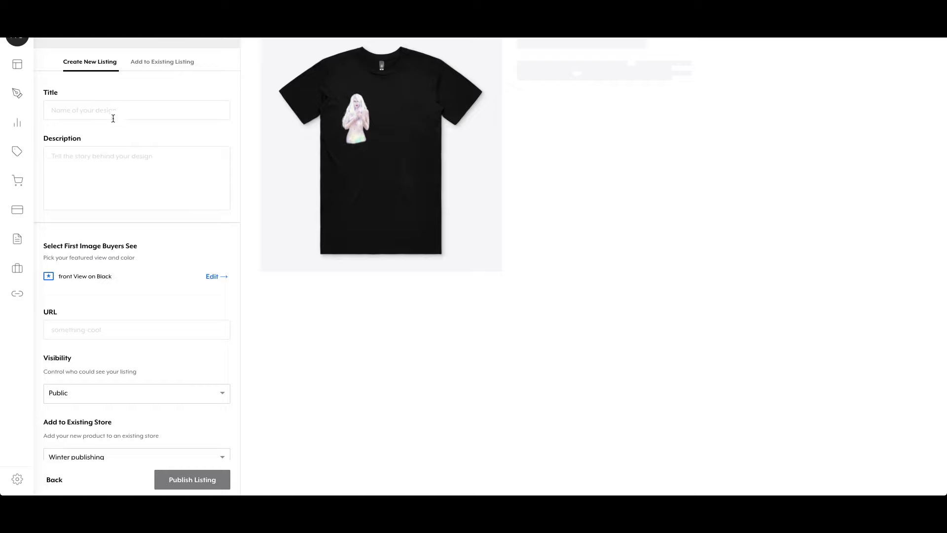
Compare the fields for creating a new listing with those for adding the product to an existing listing.
click(114, 114)
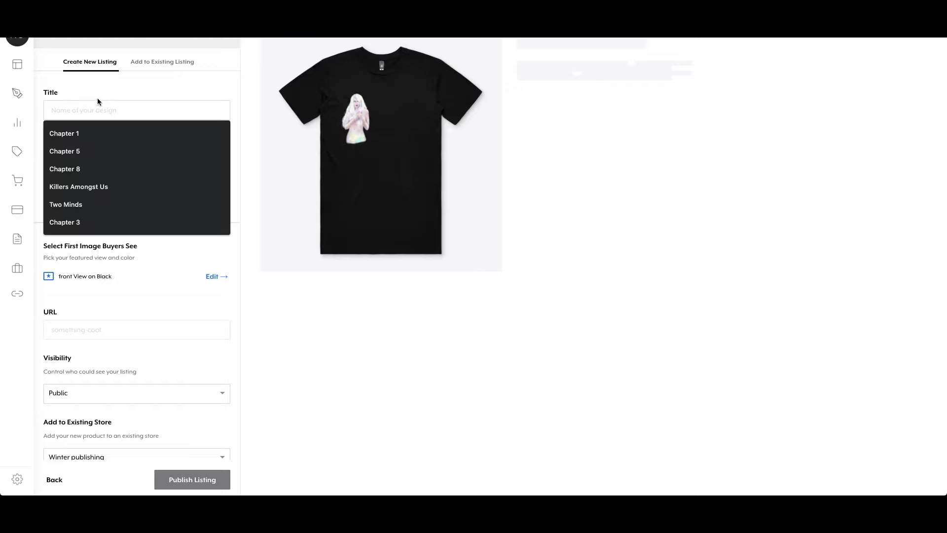
scroll(107, 89, down, 1)
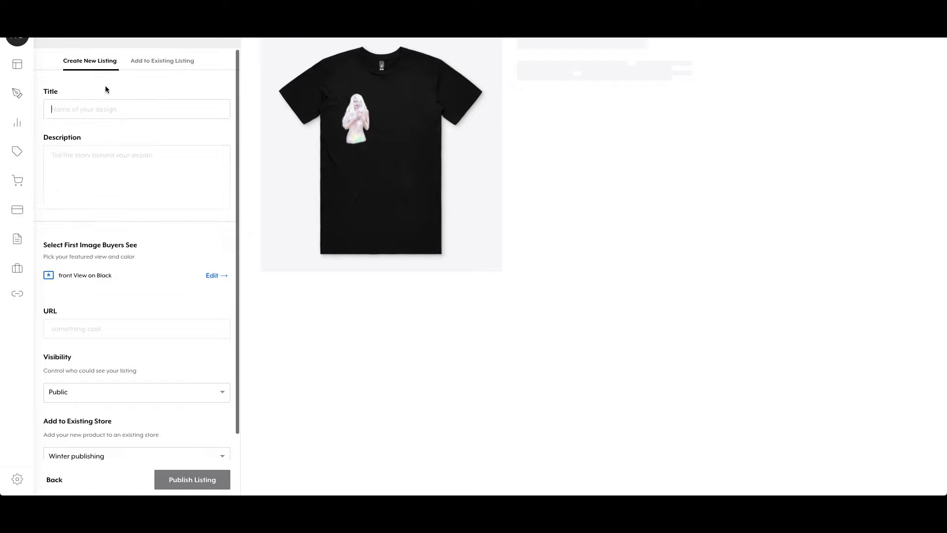
click(174, 64)
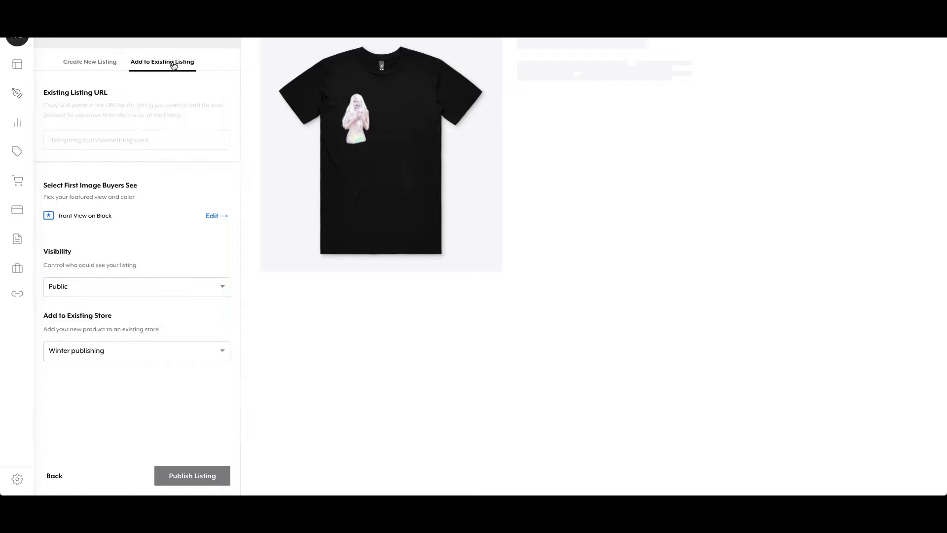
click(87, 141)
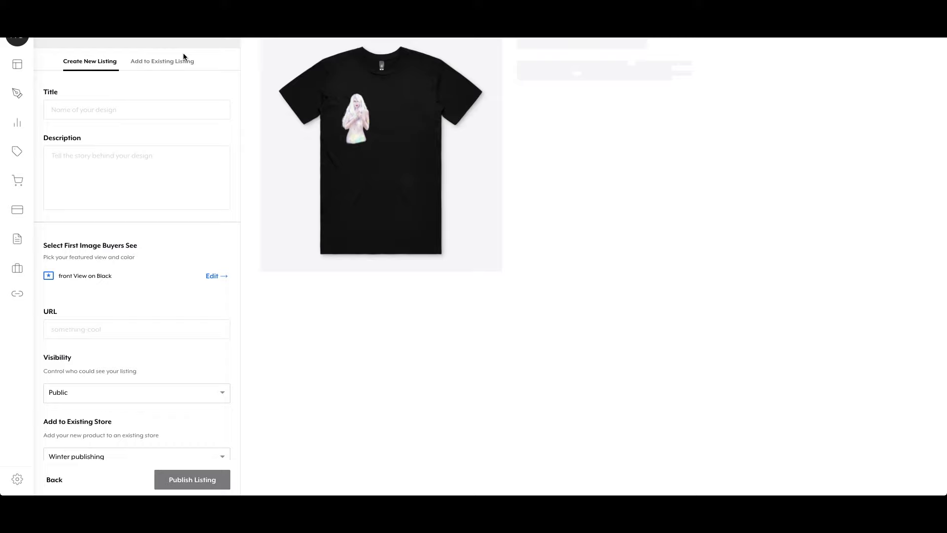
click(113, 110)
click(155, 69)
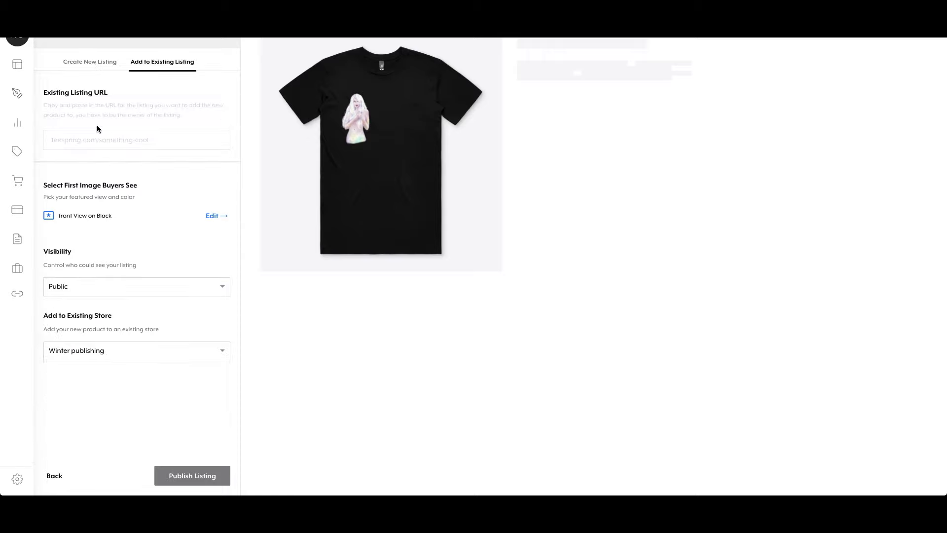
click(101, 66)
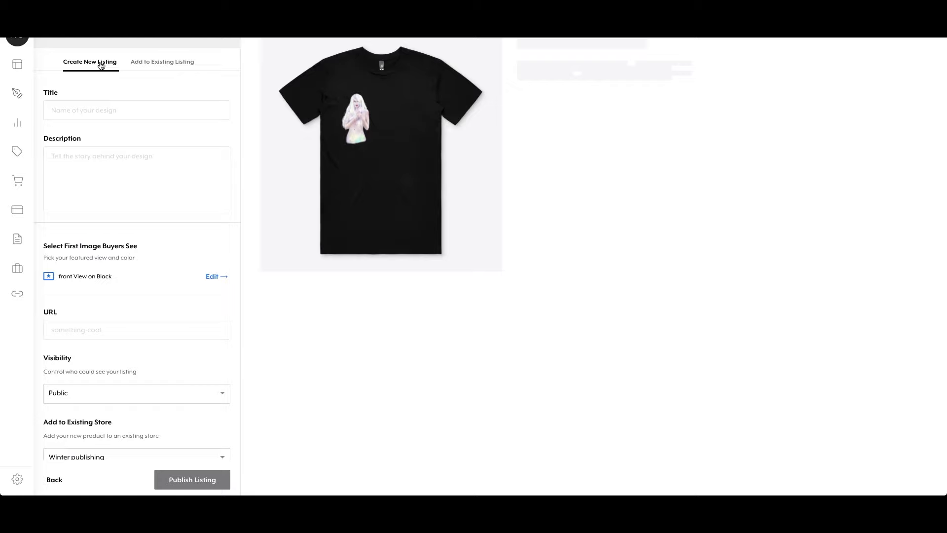
Title the new listing "mermaid" and enter "mermaid merch" as its description.
click(128, 112)
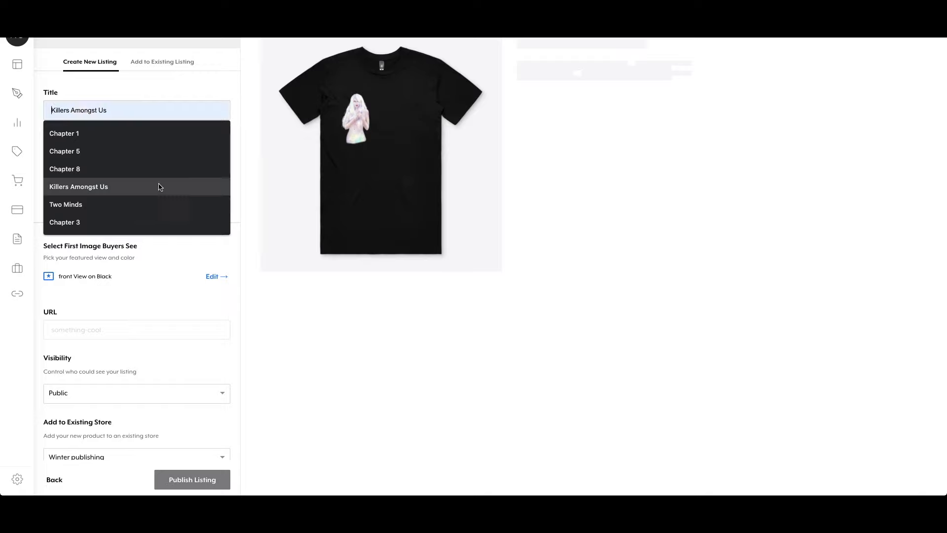
click(173, 91)
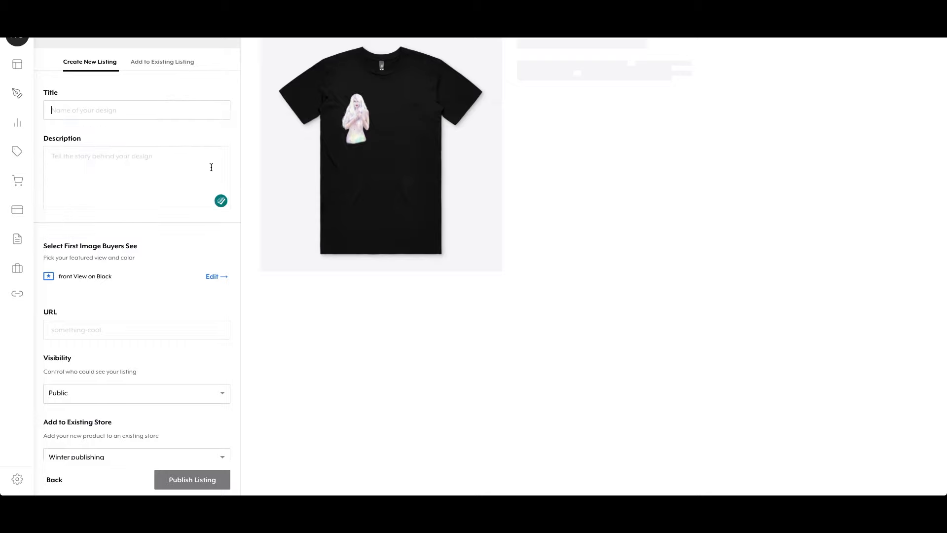
scroll(194, 236, down, 2)
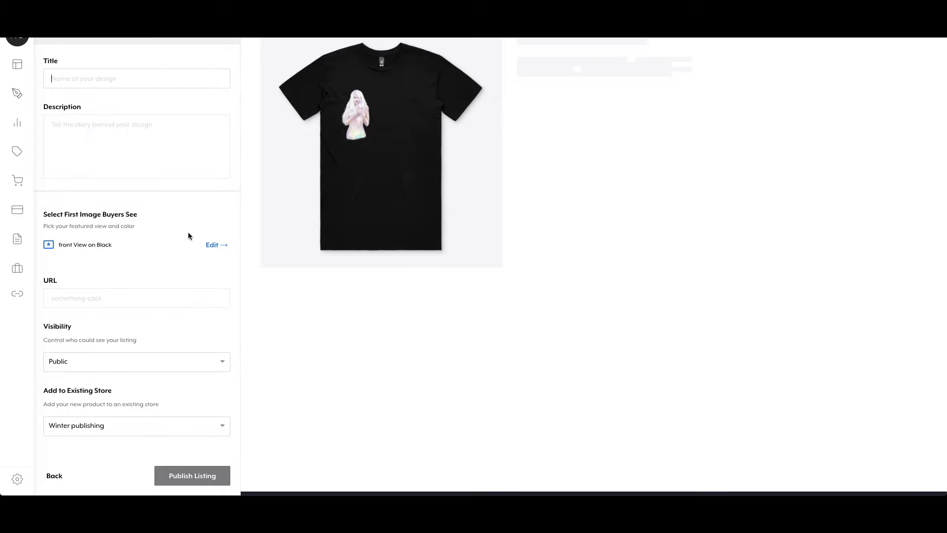
scroll(188, 232, up, 1)
click(117, 102)
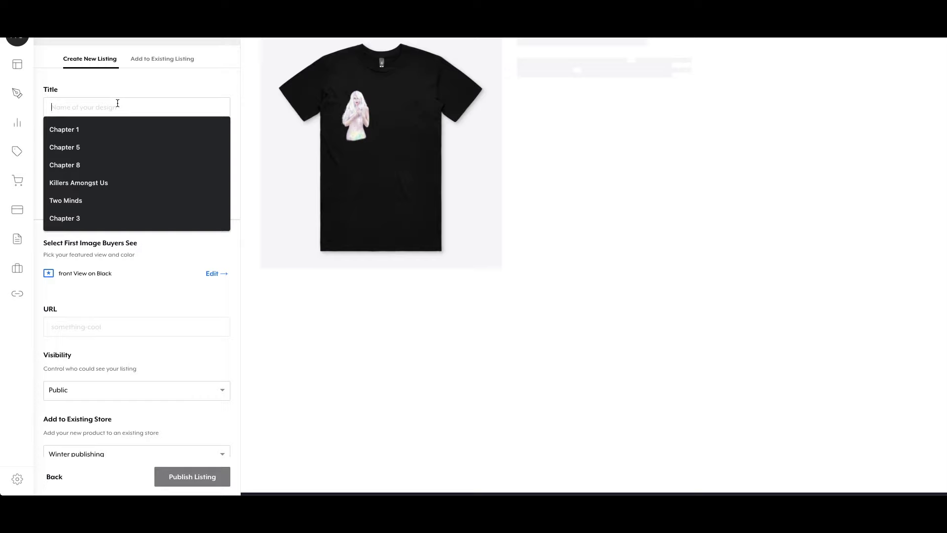
text(mermaid)
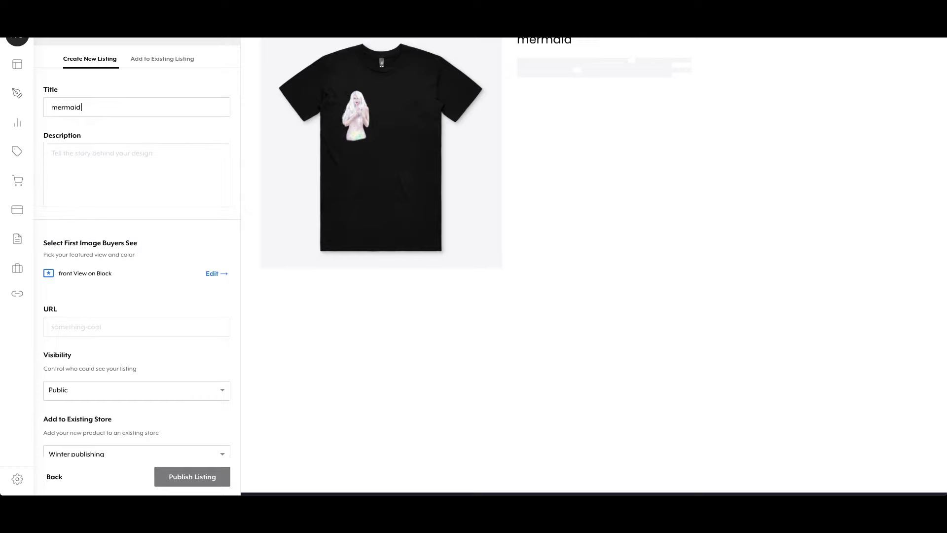
click(79, 152)
text(mermaid merch)
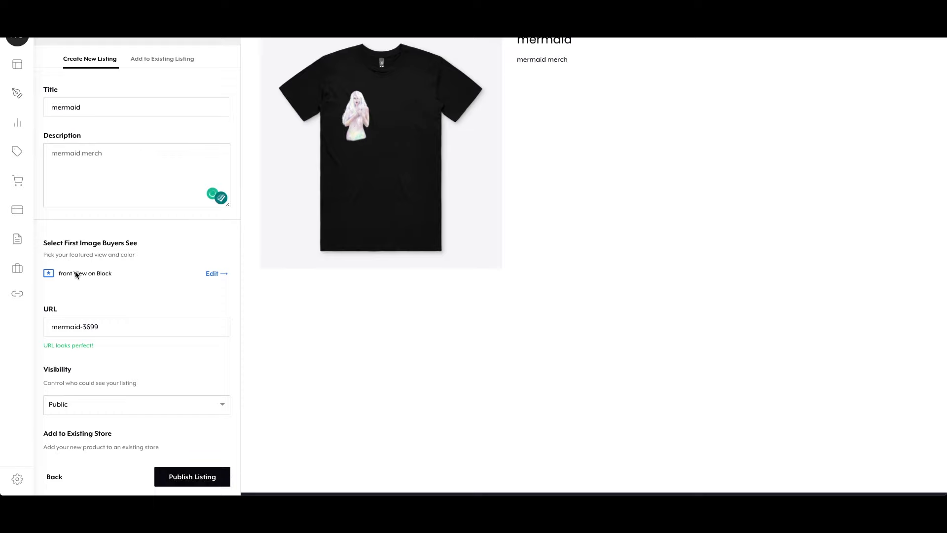
Review the new listing's URL, visibility and store settings, and show the options for adding to an existing listing.
scroll(99, 279, down, 1)
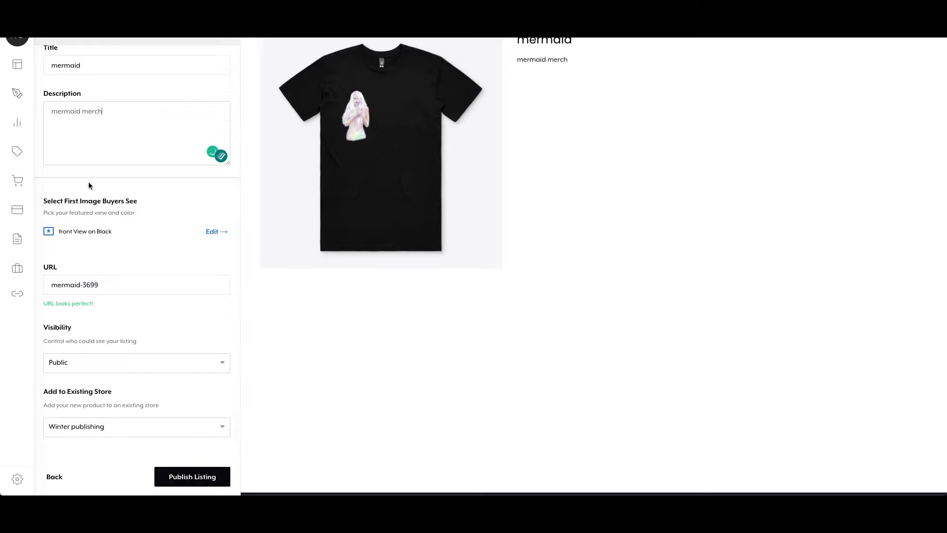
scroll(114, 69, up, 1)
click(157, 61)
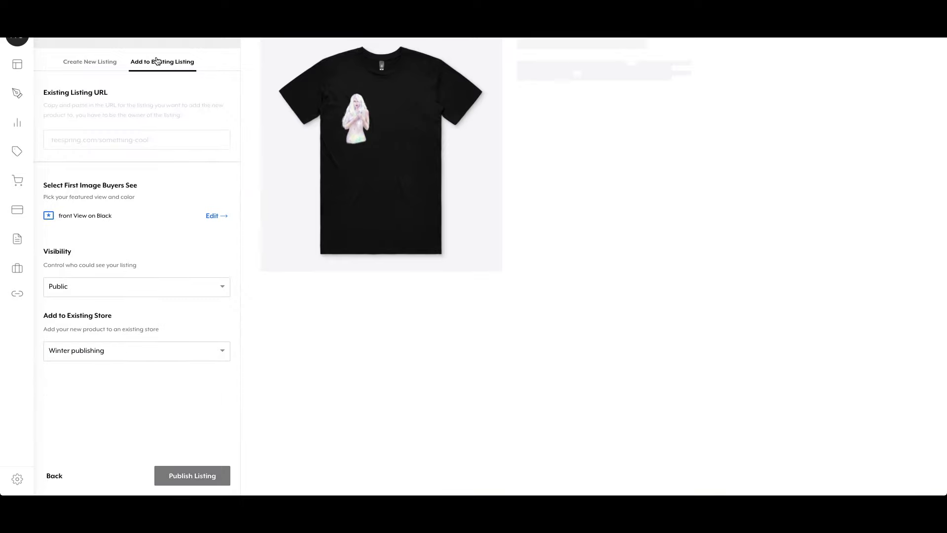